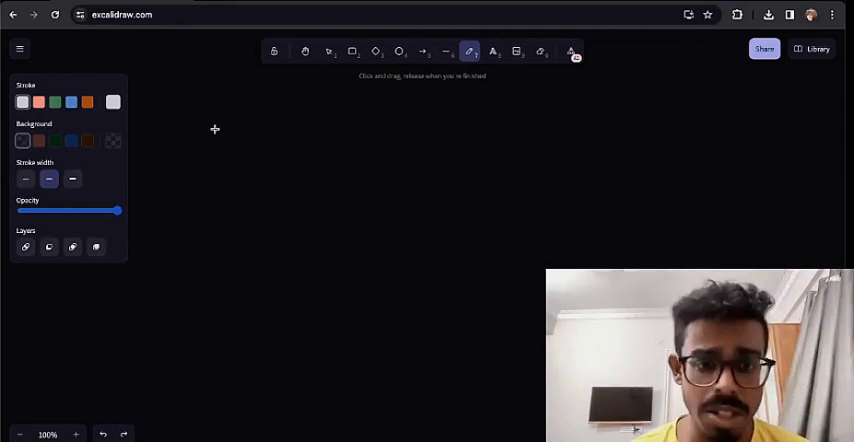
Step: Freehand-write '24', an arrow, and '8hrs' along the top of the canvas
mouse_move(213, 129)
mouse_down()
mouse_move(183, 191)
mouse_move(222, 196)
mouse_up()
mouse_move(257, 134)
mouse_down()
mouse_move(278, 168)
mouse_move(291, 172)
mouse_up()
drag(283, 160, 284, 212)
mouse_move(311, 170)
mouse_down()
mouse_move(368, 160)
mouse_move(360, 198)
mouse_up()
mouse_move(442, 114)
mouse_down()
mouse_move(419, 123)
mouse_move(434, 127)
mouse_up()
drag(514, 118, 548, 182)
mouse_move(556, 150)
mouse_down()
mouse_move(618, 110)
mouse_move(595, 147)
mouse_up()
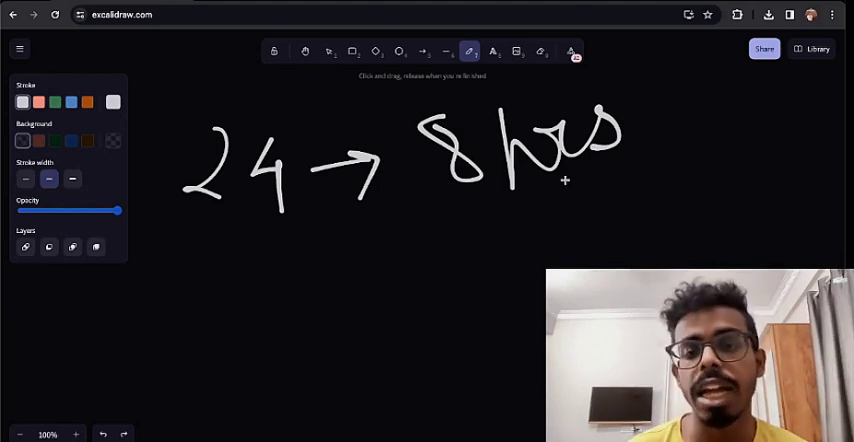
Step: Draw a down arrow under 'hrs' and a leftward arrow, then write '8+2' on the left
mouse_move(512, 195)
mouse_down()
mouse_move(503, 246)
mouse_move(520, 215)
mouse_up()
drag(528, 264, 542, 313)
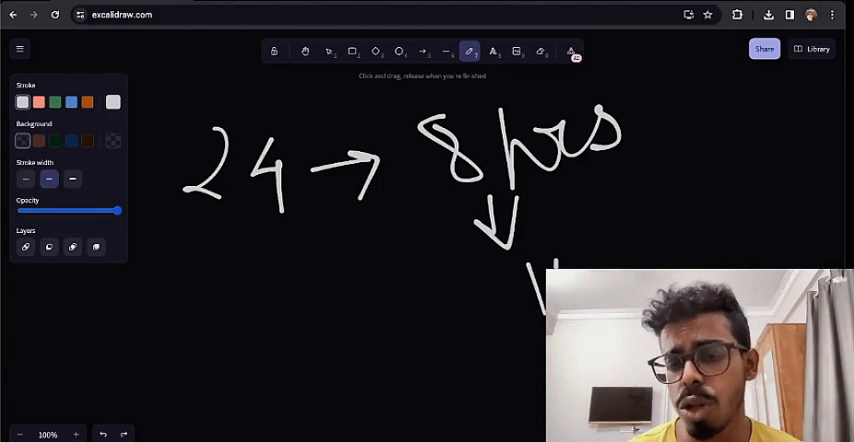
drag(508, 286, 429, 288)
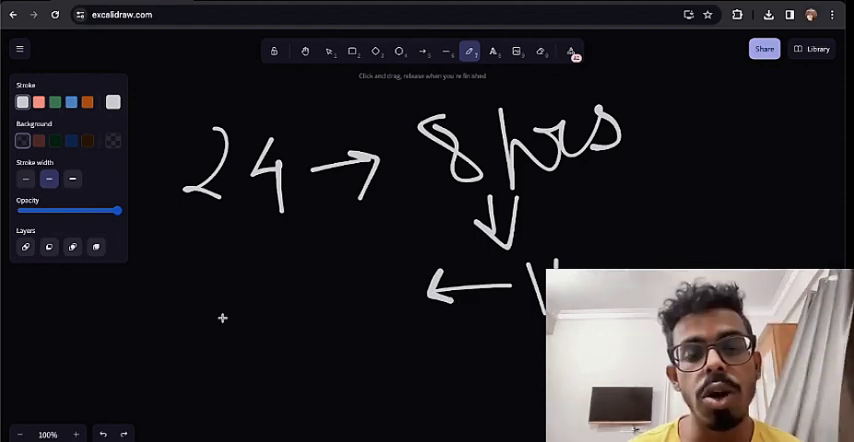
mouse_move(215, 297)
mouse_down()
mouse_move(223, 324)
mouse_move(222, 287)
mouse_up()
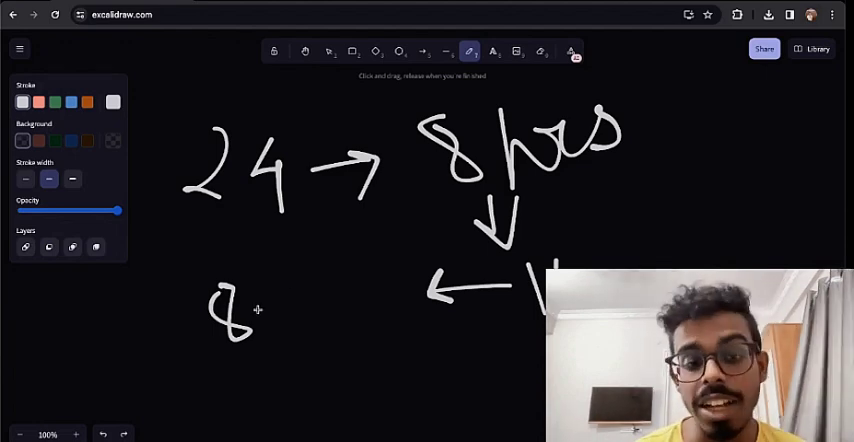
drag(258, 310, 267, 330)
drag(296, 291, 325, 325)
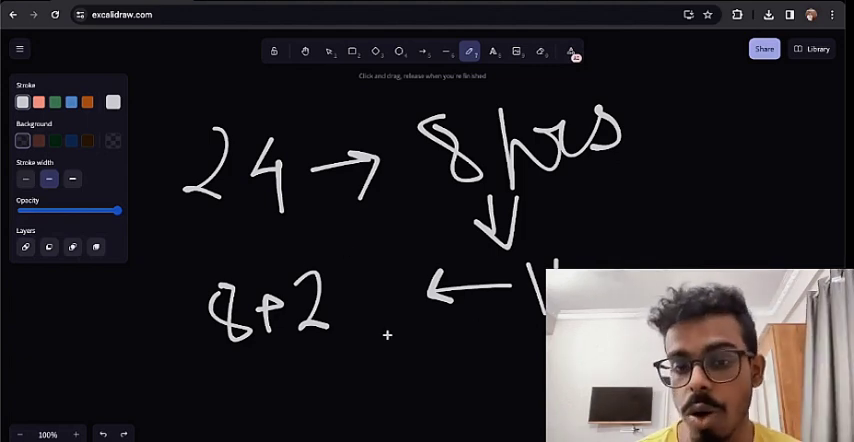
Step: Circle the 8+2, draw a down arrow, and write '6 → 3-4 DSA' beneath it
mouse_move(160, 325)
mouse_down()
mouse_move(290, 354)
mouse_move(290, 382)
mouse_move(312, 327)
mouse_up()
scroll(312, 327, down, 3)
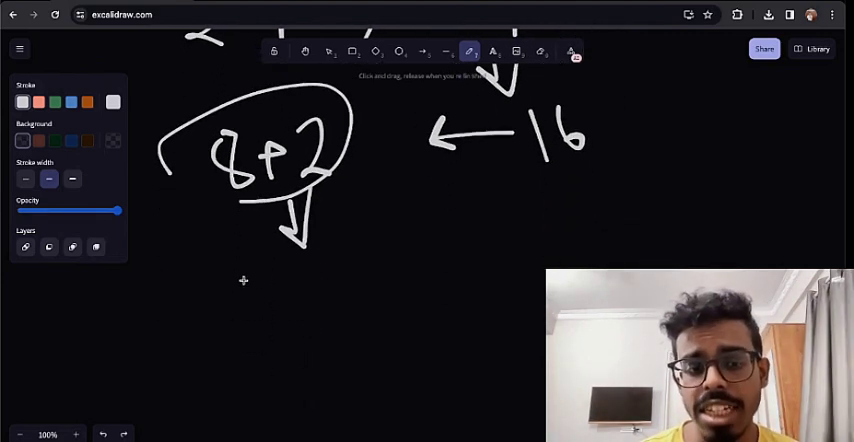
mouse_move(243, 277)
mouse_down()
mouse_move(242, 320)
mouse_move(303, 290)
mouse_move(300, 303)
mouse_up()
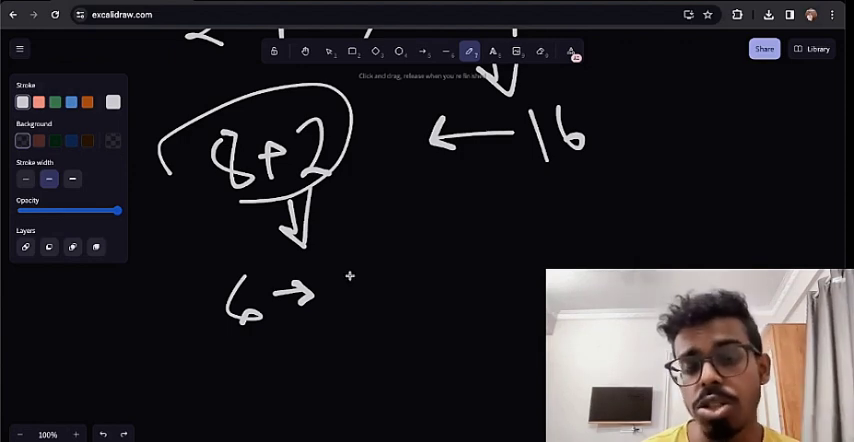
drag(349, 272, 366, 307)
drag(397, 282, 413, 280)
mouse_move(441, 238)
mouse_down()
mouse_move(466, 270)
mouse_move(476, 304)
mouse_up()
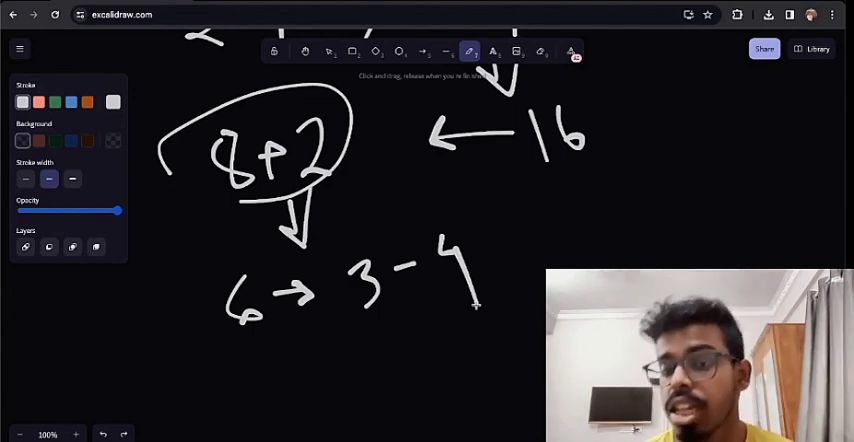
scroll(476, 304, right, 3)
scroll(476, 304, up, 1)
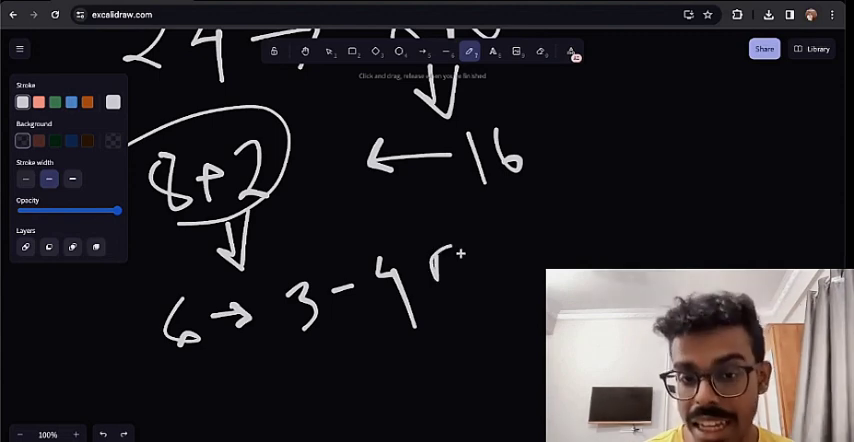
drag(435, 256, 437, 298)
mouse_move(514, 253)
mouse_down()
mouse_move(490, 288)
mouse_move(552, 268)
mouse_up()
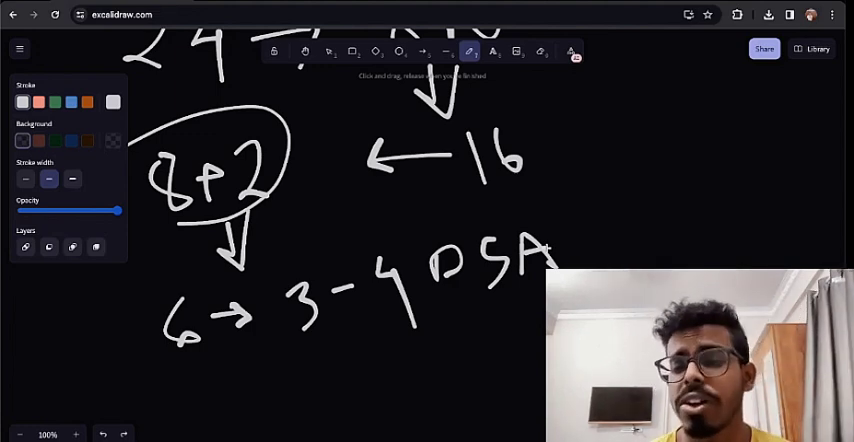
scroll(547, 247, down, 2)
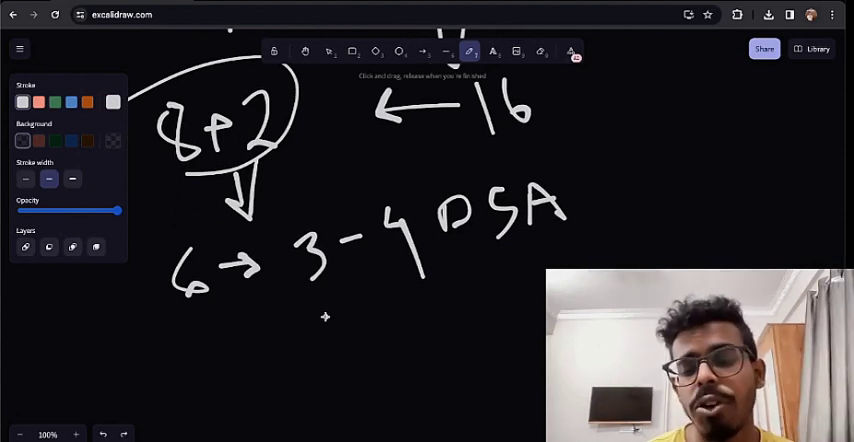
Step: Handwrite '2', 'Dev' and a connecting arrow under the 3-4 DSA line
drag(325, 317, 337, 356)
drag(420, 308, 424, 342)
drag(460, 320, 482, 332)
drag(484, 305, 516, 290)
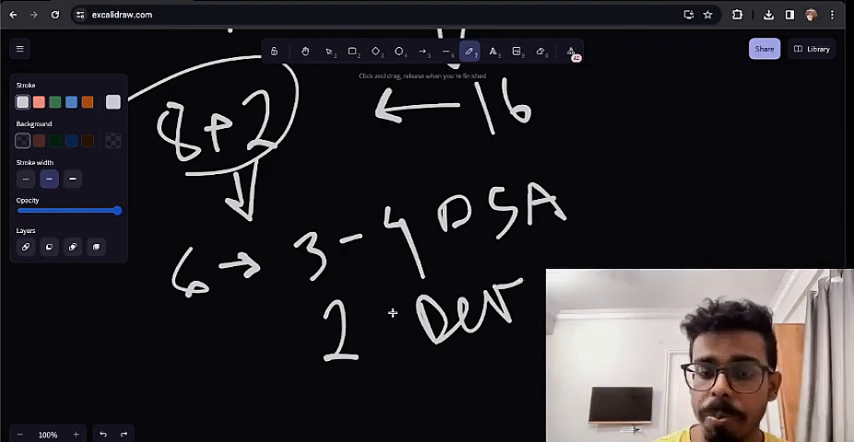
mouse_move(368, 330)
mouse_down()
mouse_move(393, 329)
mouse_move(386, 335)
mouse_up()
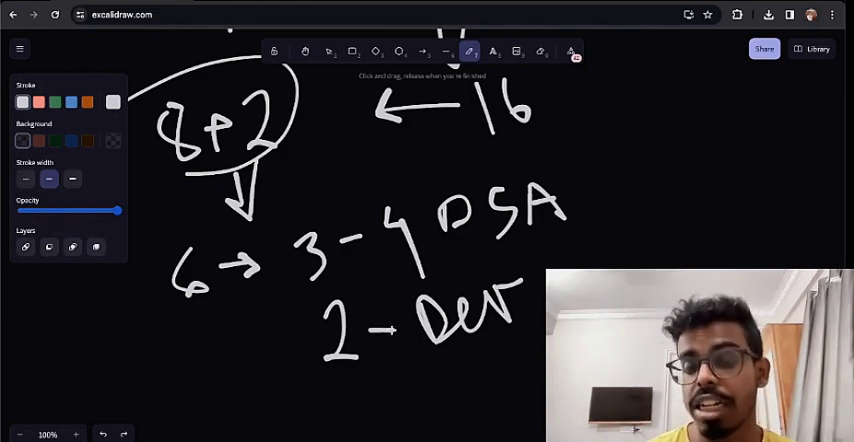
scroll(391, 330, down, 2)
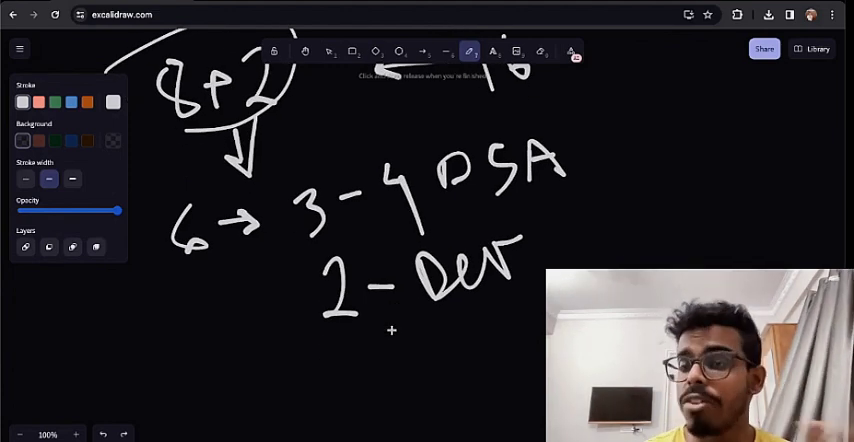
scroll(345, 325, down, 1)
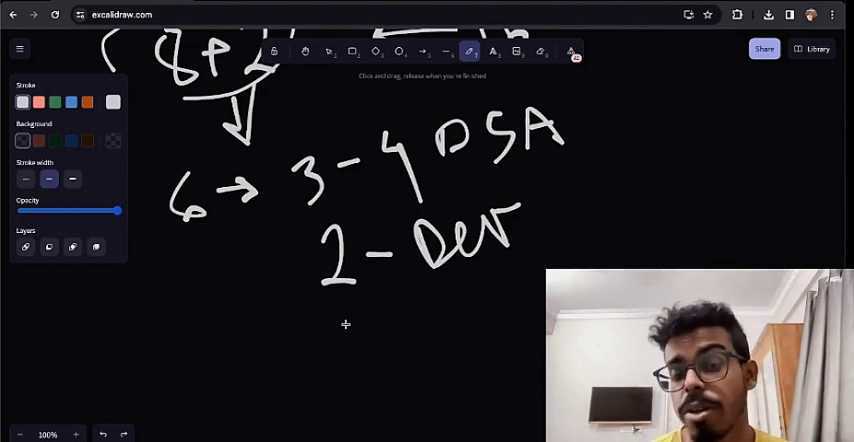
Step: Handwrite '1-CS+Sys' as the third line below '2-Dev'
mouse_move(347, 323)
mouse_down()
mouse_move(353, 370)
mouse_move(406, 341)
mouse_up()
drag(443, 322, 448, 360)
drag(480, 318, 482, 349)
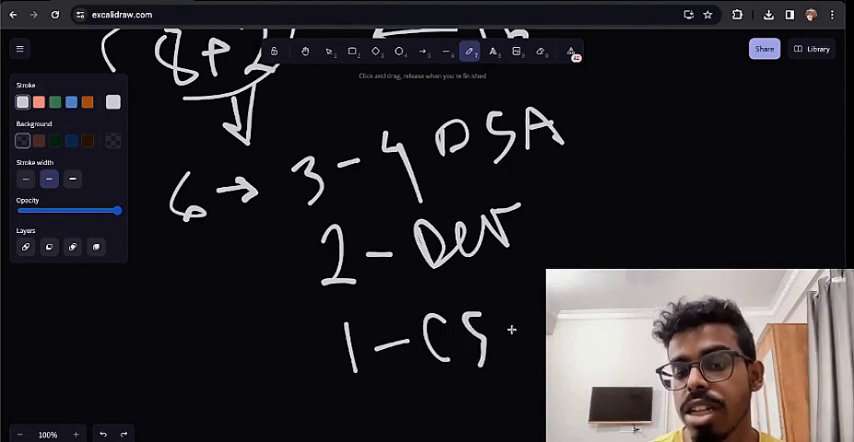
drag(507, 313, 523, 340)
drag(546, 284, 536, 328)
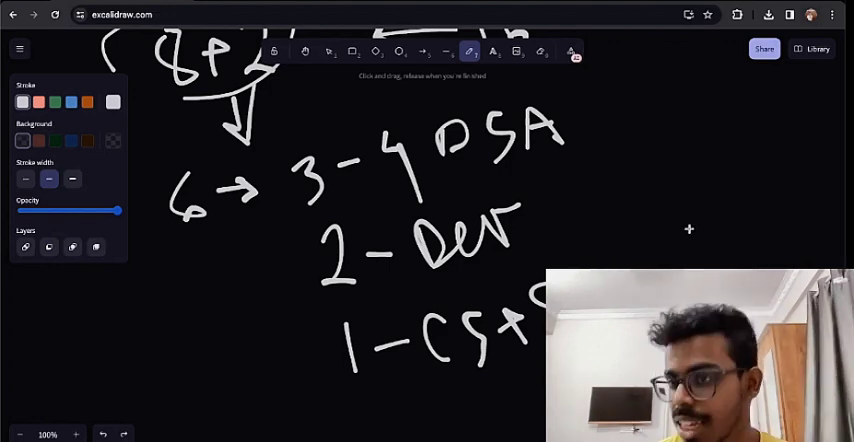
scroll(688, 229, down, 2)
scroll(688, 229, up, 2)
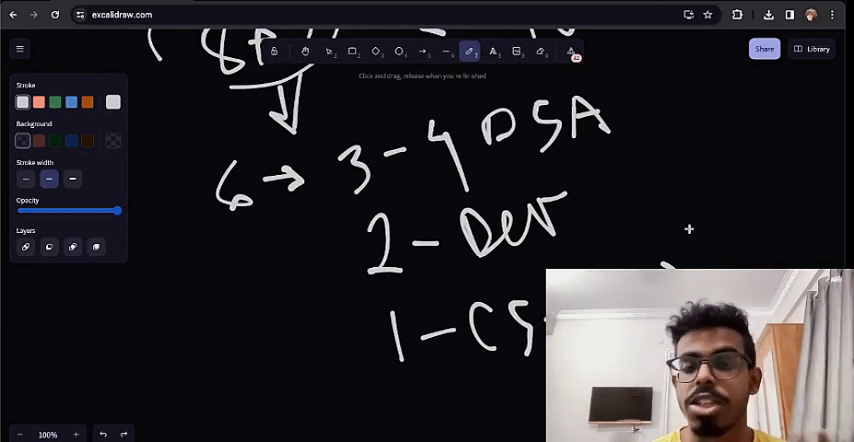
scroll(688, 229, down, 3)
scroll(688, 229, down, 2)
scroll(688, 229, down, 1)
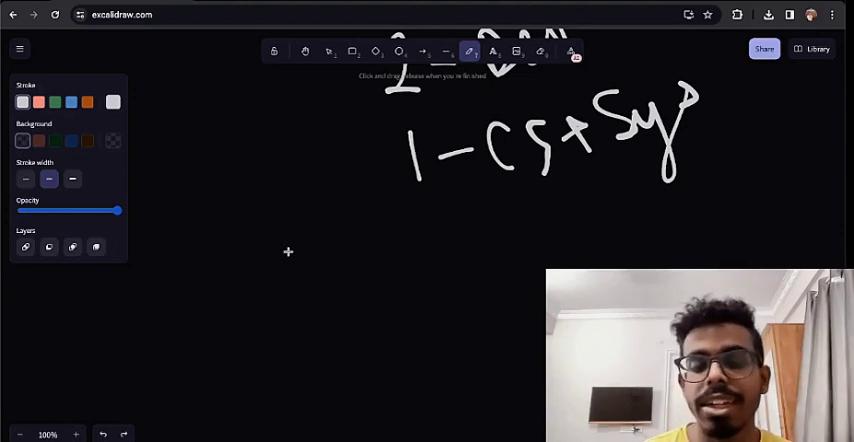
Step: Write a 5 and draw a circle around it
drag(264, 243, 269, 274)
drag(265, 245, 296, 244)
mouse_move(288, 204)
mouse_down()
mouse_move(285, 339)
mouse_move(210, 221)
mouse_move(263, 128)
mouse_up()
drag(246, 207, 282, 142)
scroll(347, 301, down, 2)
scroll(347, 301, right, 2)
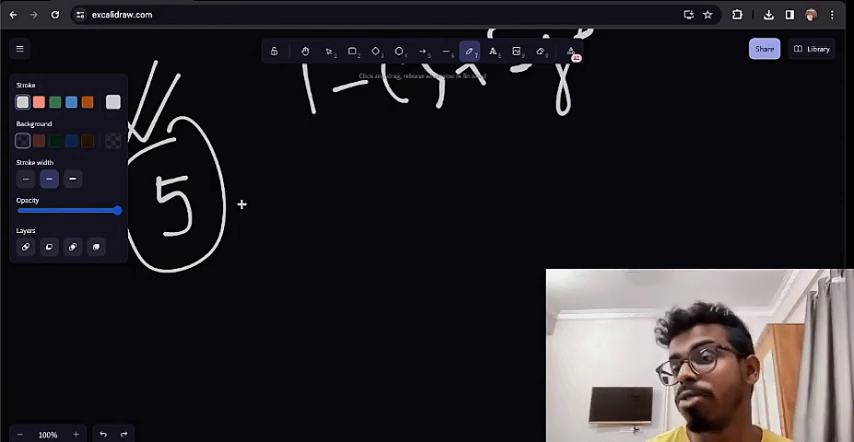
Step: Add a rightward arrow from the circled 5 and write '20' below it
mouse_move(205, 170)
mouse_down()
mouse_move(281, 168)
mouse_move(266, 185)
mouse_up()
scroll(342, 281, down, 2)
scroll(342, 281, left, 1)
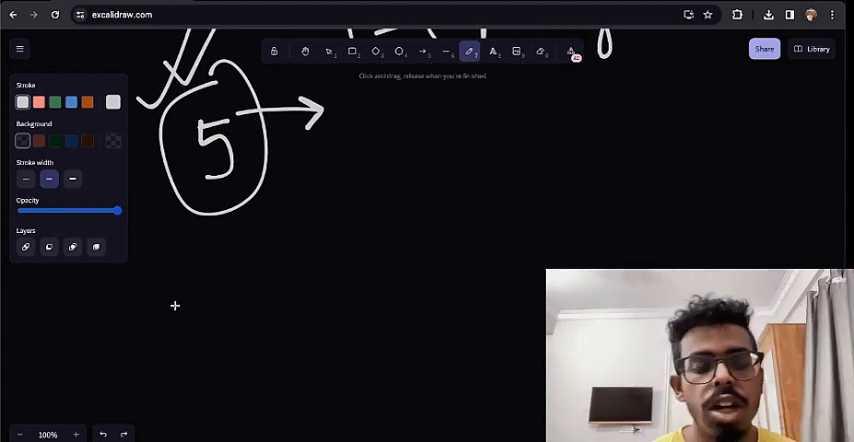
drag(199, 272, 215, 333)
drag(272, 279, 276, 284)
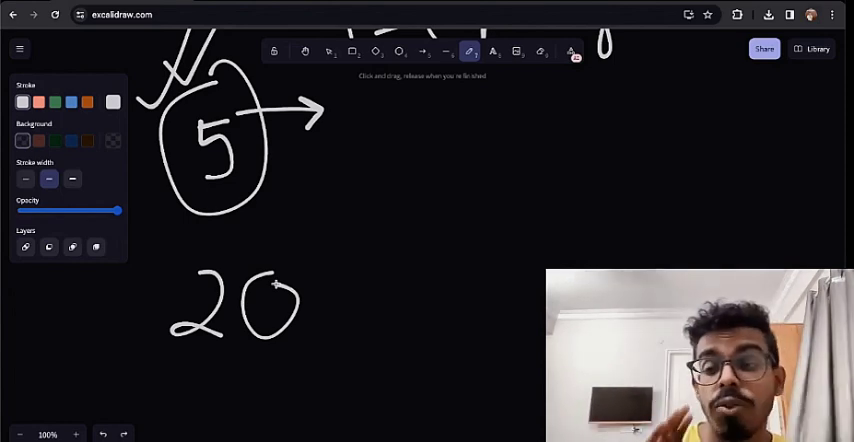
scroll(276, 284, down, 1)
scroll(276, 284, down, 1)
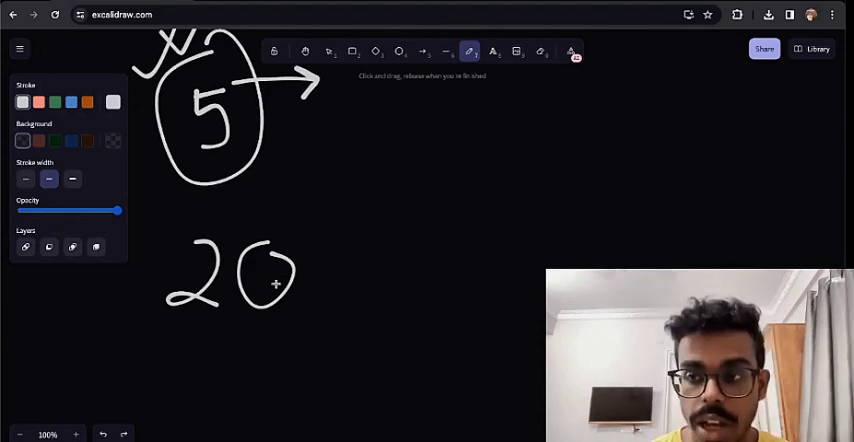
scroll(276, 284, down, 1)
scroll(276, 284, down, 1)
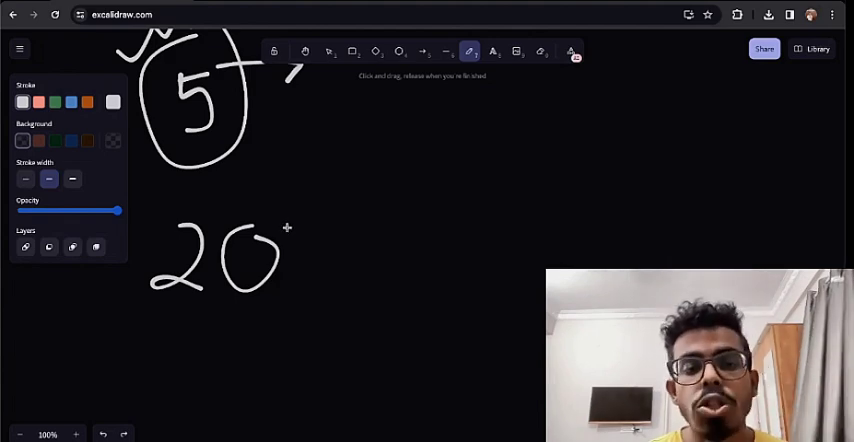
Step: Loop around the 20, add a downward tail, and handwrite 'last 10' beneath
drag(290, 190, 305, 190)
drag(243, 340, 291, 326)
mouse_move(334, 360)
mouse_down()
mouse_move(348, 412)
mouse_move(406, 396)
mouse_move(418, 405)
mouse_up()
drag(420, 340, 425, 397)
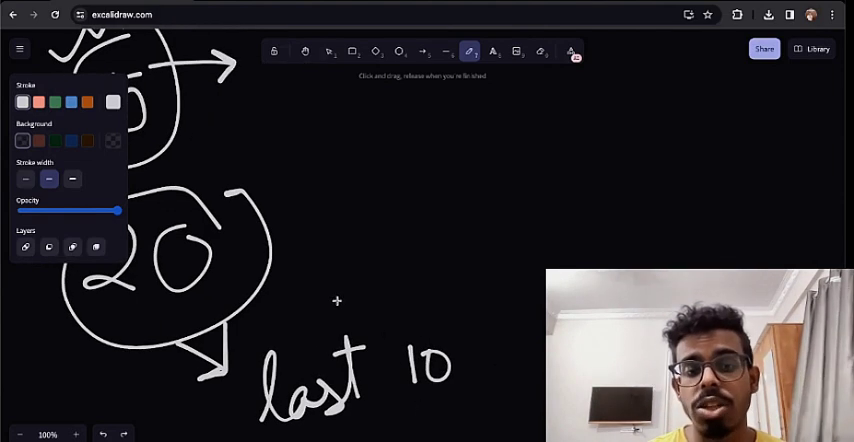
scroll(337, 300, down, 3)
scroll(332, 305, down, 4)
scroll(331, 307, up, 2)
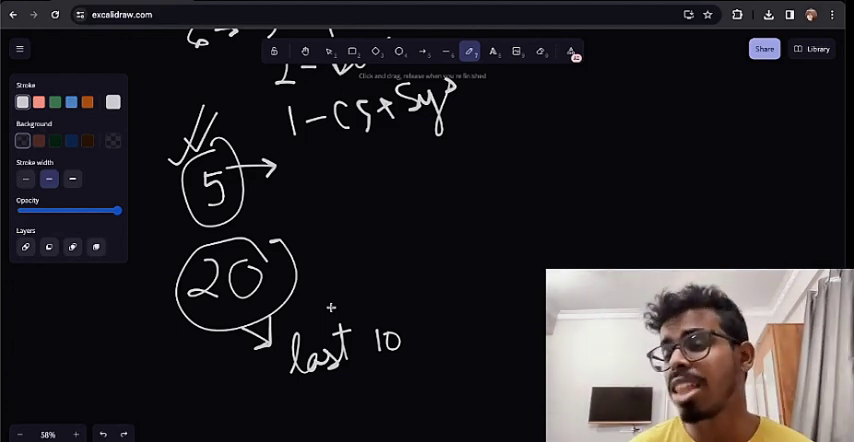
Step: Strike through 'last 10' and draw an arrow from 20 to a handwritten 'first 10'
mouse_move(372, 322)
mouse_down()
mouse_move(372, 360)
mouse_move(325, 368)
mouse_up()
mouse_move(298, 268)
mouse_down()
mouse_move(341, 243)
mouse_move(378, 245)
mouse_up()
mouse_move(418, 215)
mouse_down()
mouse_move(486, 177)
mouse_move(492, 230)
mouse_move(518, 193)
mouse_up()
drag(549, 188, 549, 232)
mouse_move(572, 182)
mouse_down()
mouse_move(562, 222)
mouse_move(573, 181)
mouse_up()
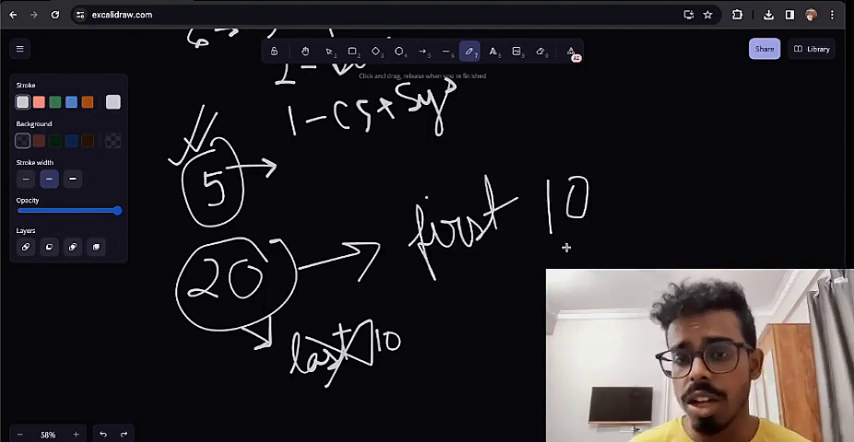
scroll(566, 247, up, 3)
scroll(566, 247, right, 3)
scroll(566, 247, right, 2)
scroll(566, 247, down, 1)
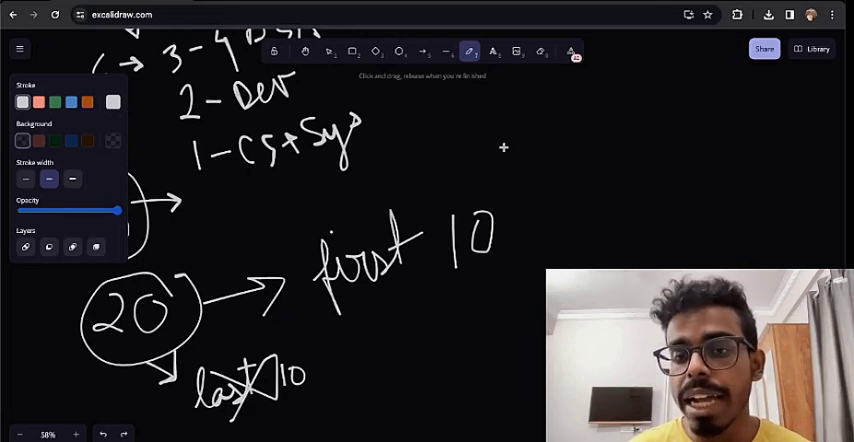
Step: Sketch a checklist box with list lines and two tick marks beside 'first 10'
mouse_move(506, 143)
mouse_down()
mouse_move(509, 185)
mouse_move(557, 110)
mouse_move(534, 190)
mouse_move(515, 198)
mouse_move(488, 167)
mouse_move(550, 126)
mouse_move(562, 138)
mouse_up()
mouse_move(528, 160)
mouse_down()
mouse_move(560, 153)
mouse_move(562, 167)
mouse_up()
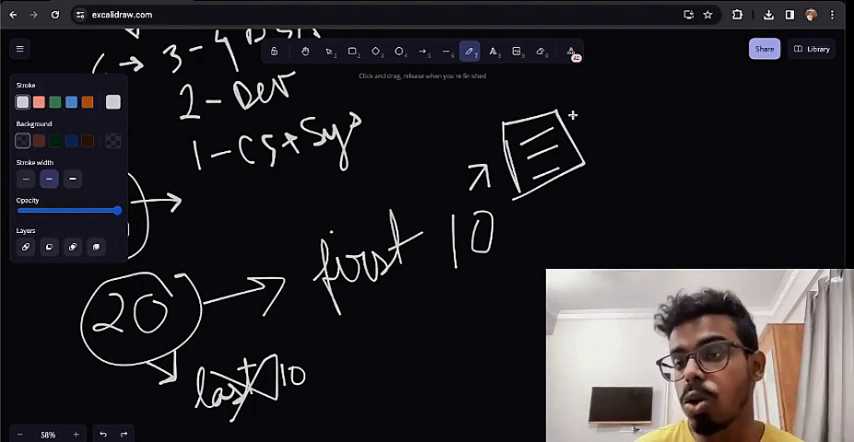
drag(564, 113, 604, 72)
drag(583, 113, 622, 75)
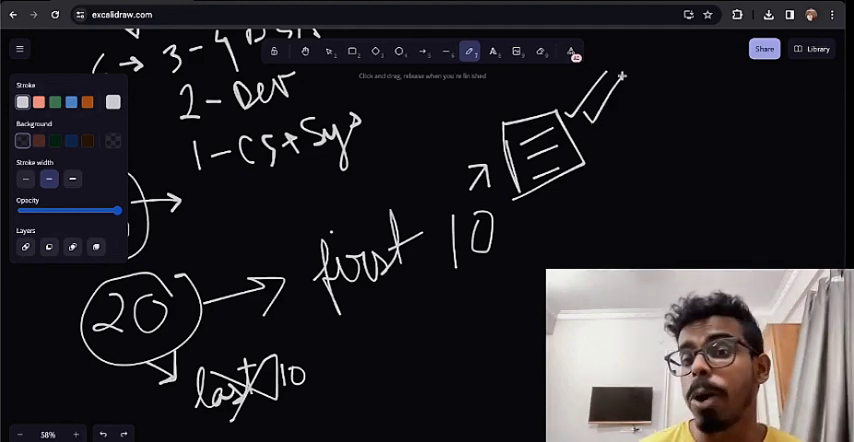
scroll(600, 140, up, 3)
scroll(591, 184, up, 1)
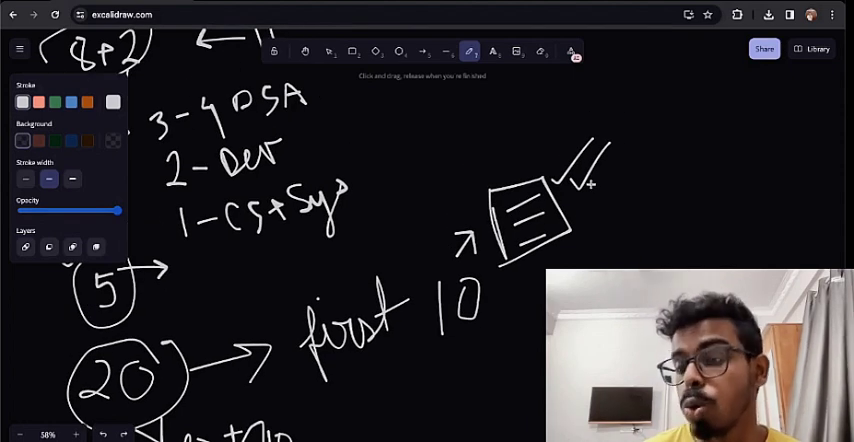
scroll(591, 184, down, 2)
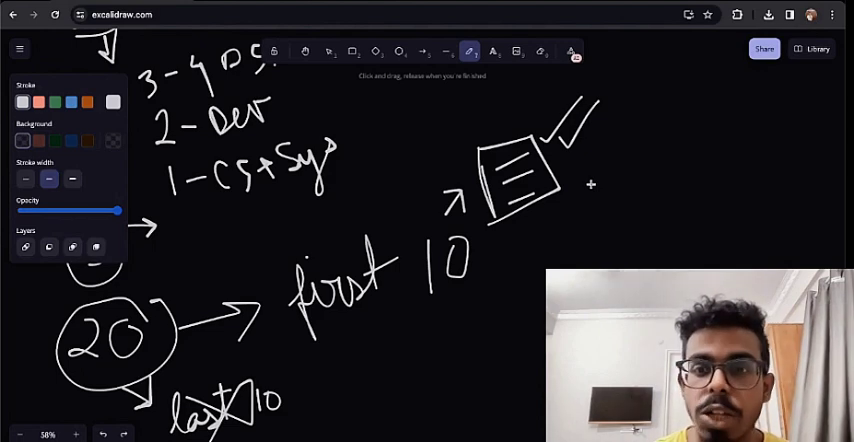
scroll(591, 184, left, 1)
scroll(591, 184, left, 1)
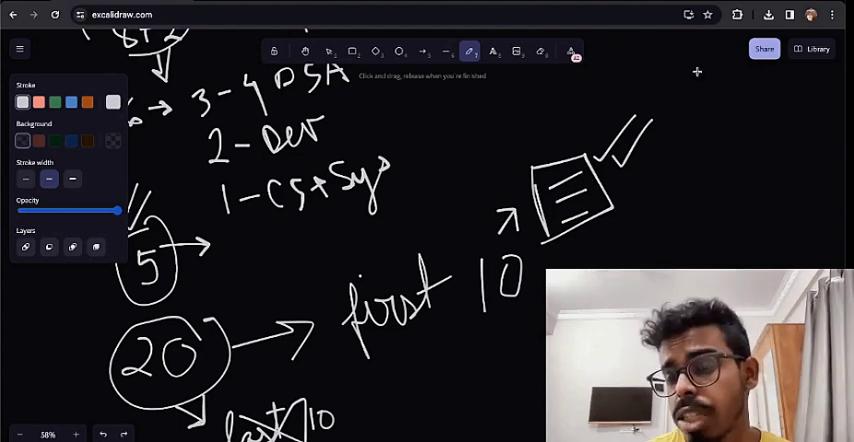
Step: Draw five short list lines at the top right, undoing a box drawn around them
drag(697, 72, 748, 58)
drag(711, 105, 760, 101)
drag(721, 148, 765, 142)
drag(727, 203, 777, 198)
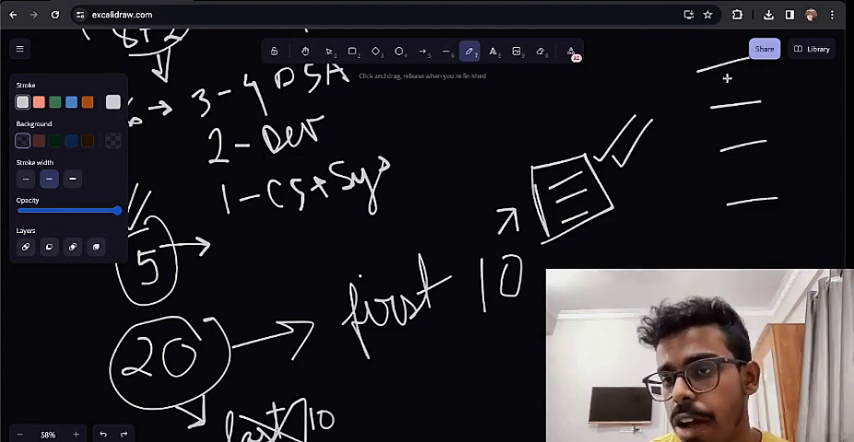
mouse_move(722, 76)
mouse_down()
mouse_move(750, 70)
mouse_move(768, 88)
mouse_up()
mouse_move(684, 62)
mouse_down()
mouse_move(690, 98)
mouse_move(776, 66)
mouse_up()
key(ctrl+z)
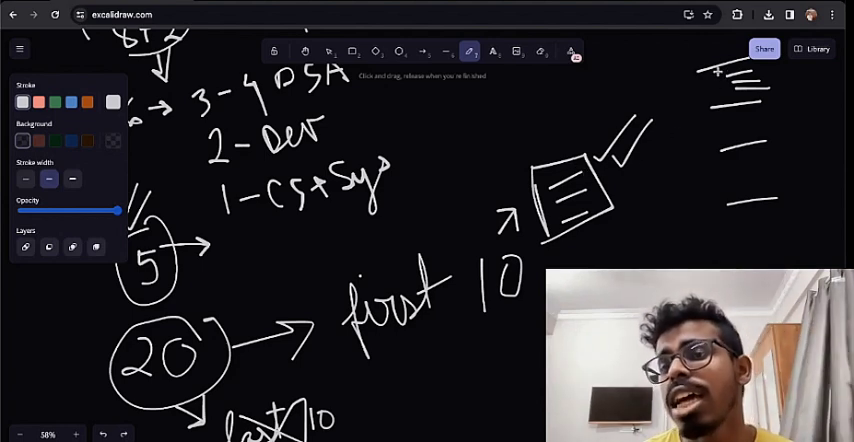
Step: Tick the first list item and add another stroke beside it
drag(713, 71, 731, 60)
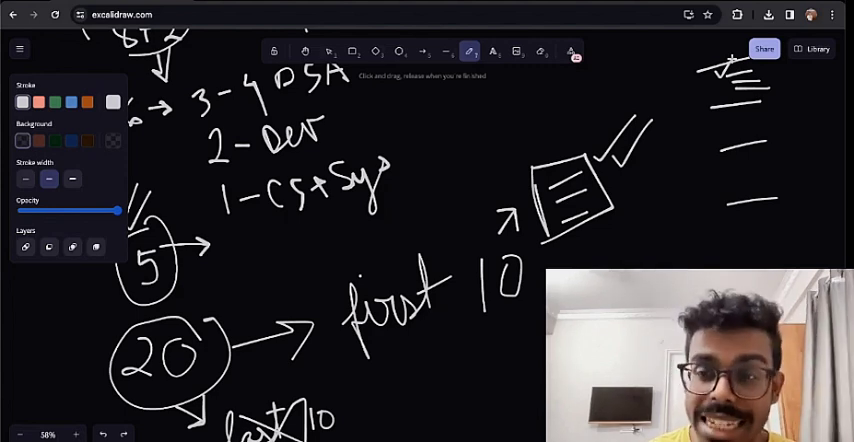
drag(730, 60, 668, 75)
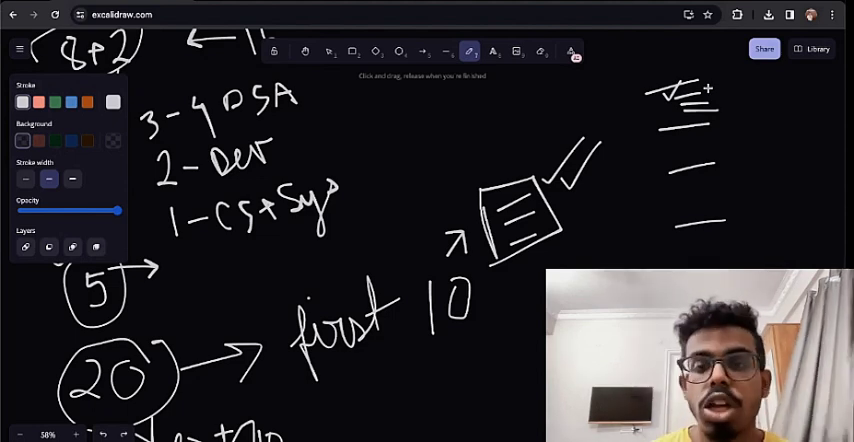
drag(686, 113, 713, 118)
scroll(713, 118, up, 1)
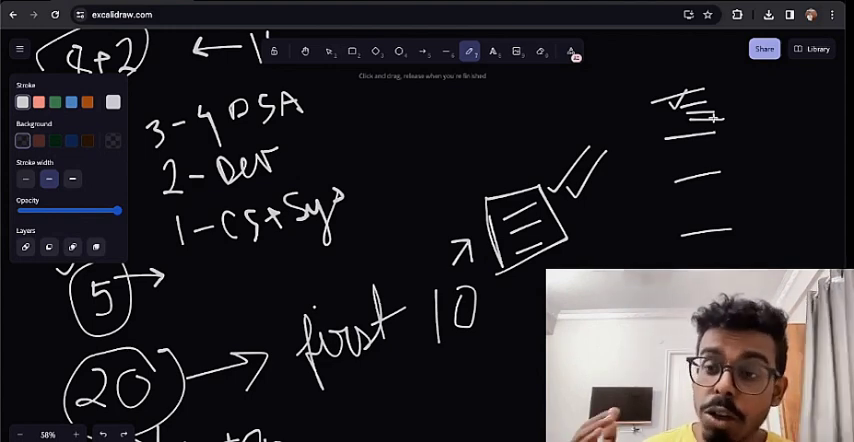
scroll(231, 315, left, 2)
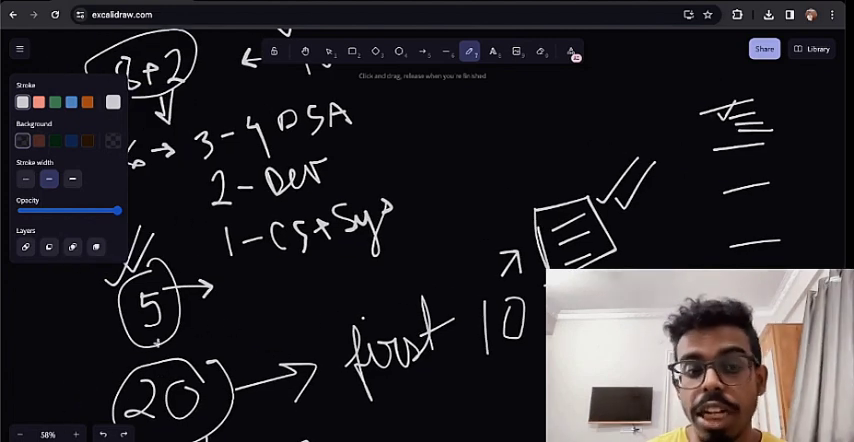
Step: Sketch a rectangle around the circled 5
mouse_move(112, 356)
mouse_down()
mouse_move(150, 345)
mouse_move(190, 275)
mouse_move(80, 300)
mouse_move(104, 358)
mouse_move(126, 354)
mouse_up()
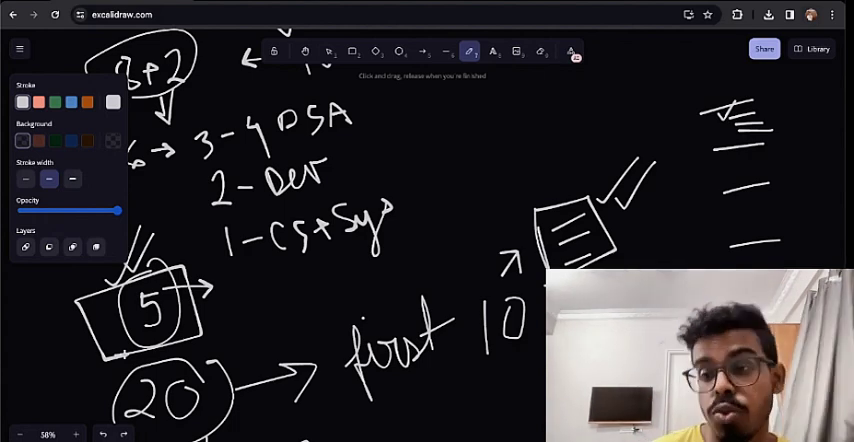
scroll(380, 373, down, 2)
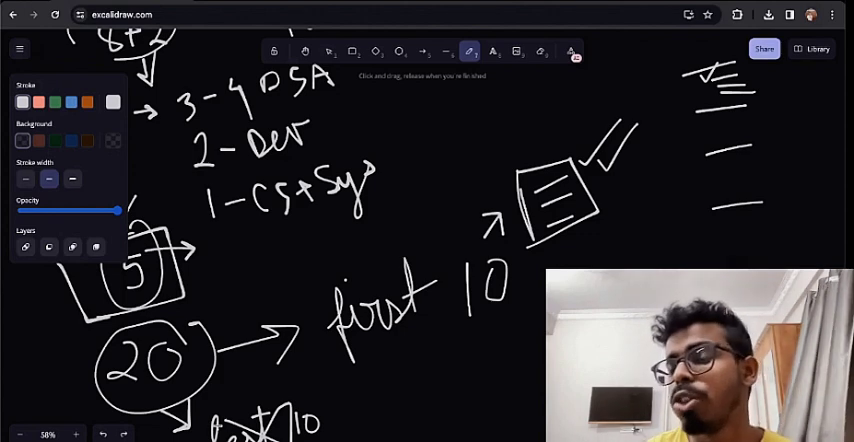
scroll(427, 220, right, 1)
scroll(216, 425, right, 3)
scroll(216, 425, up, 2)
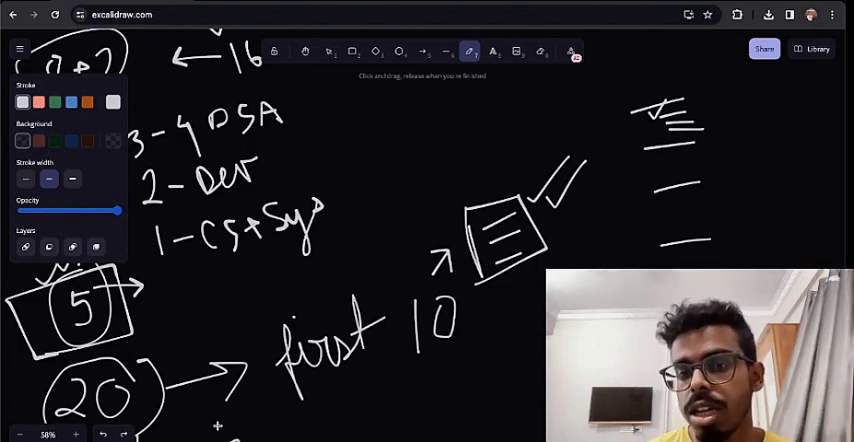
scroll(217, 425, down, 1)
scroll(217, 425, down, 1)
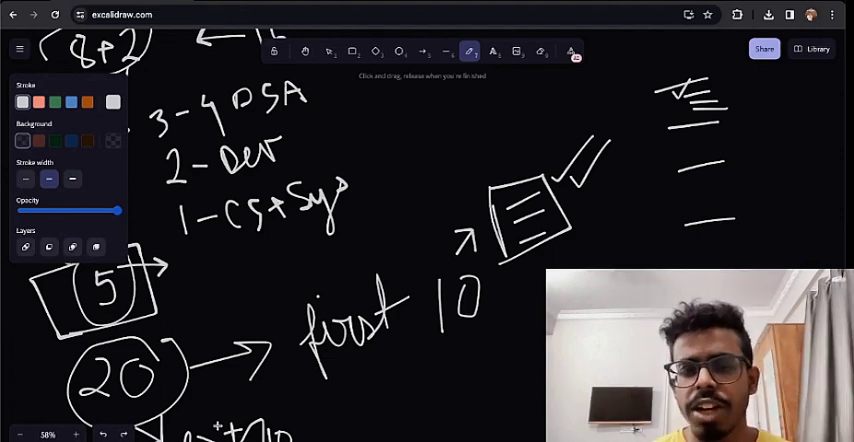
scroll(361, 295, down, 3)
scroll(361, 295, down, 3)
scroll(365, 292, up, 2)
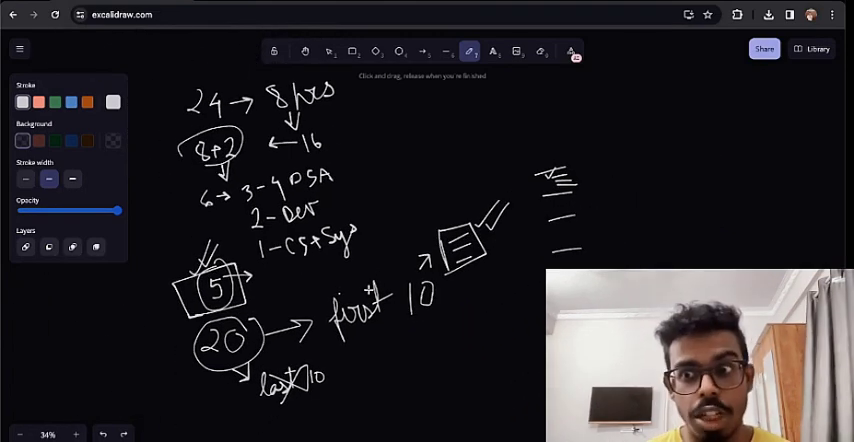